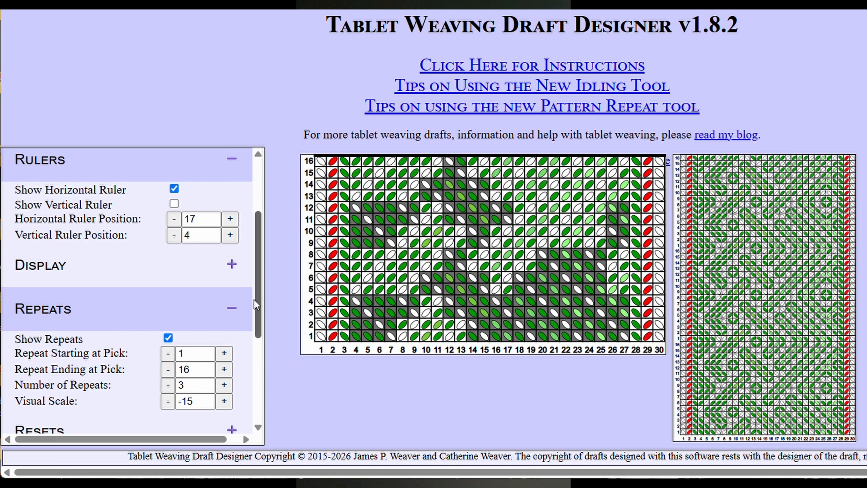
# Step: Turn on the twist display for the draft
pyautogui.moveTo(257, 299)
pyautogui.mouseDown()
pyautogui.moveTo(268, 352)
pyautogui.moveTo(261, 244)
pyautogui.moveTo(265, 286)
pyautogui.mouseUp()
pyautogui.click(231, 306)
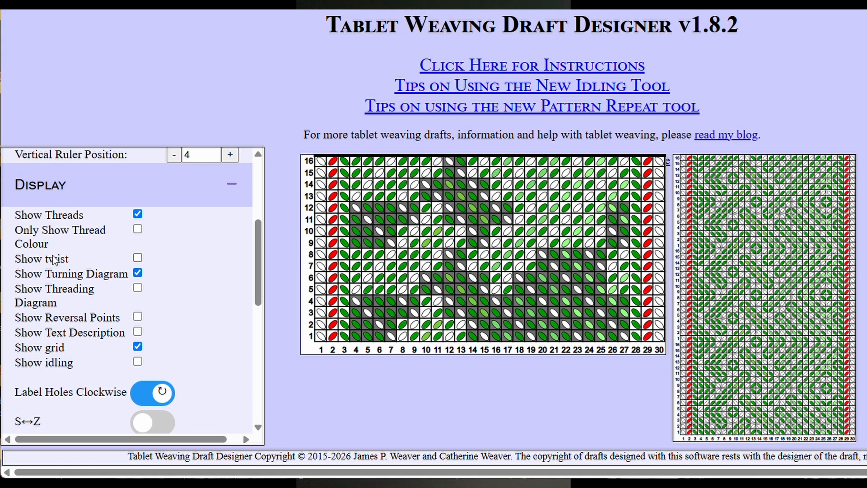
pyautogui.click(137, 258)
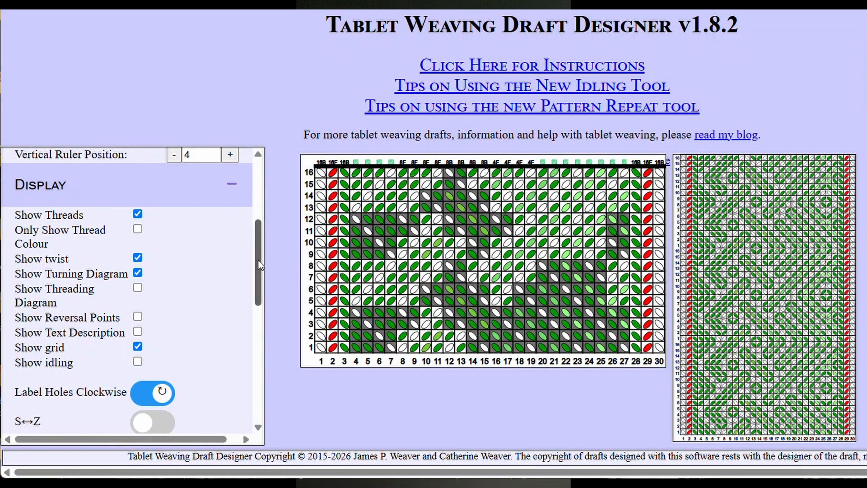
# Step: Set the number of picks in the draft to 32
pyautogui.scroll(5, 239, 261)
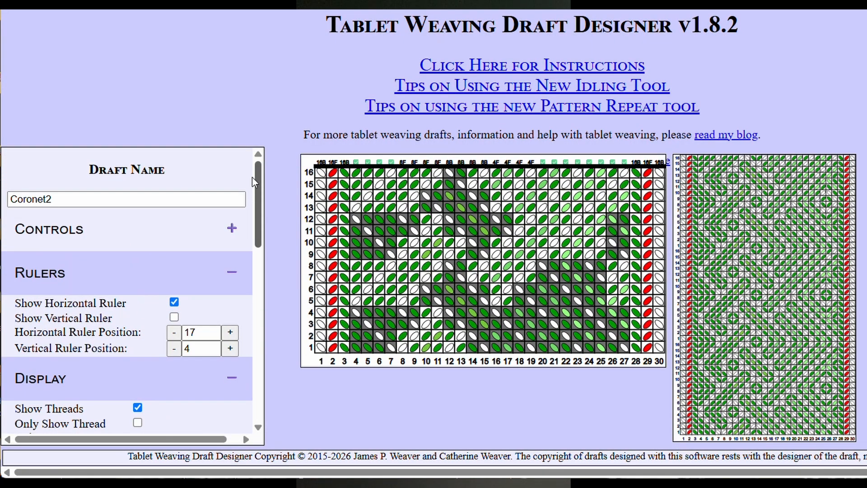
pyautogui.click(232, 229)
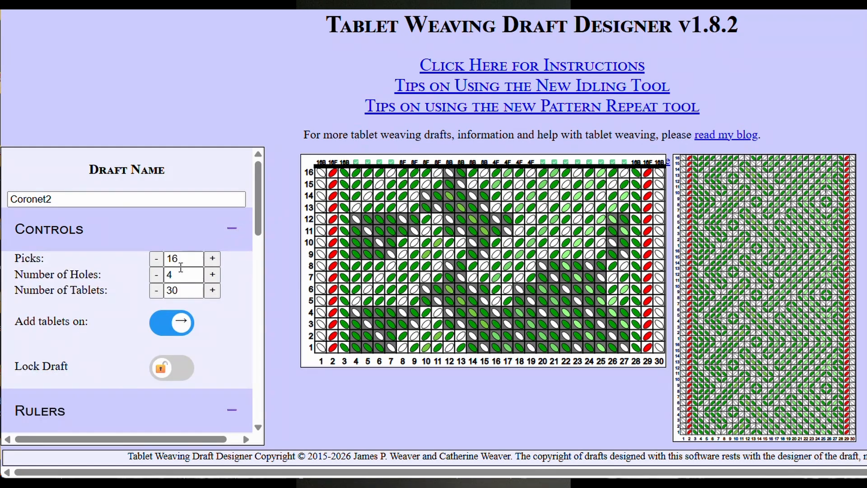
pyautogui.doubleClick(187, 260)
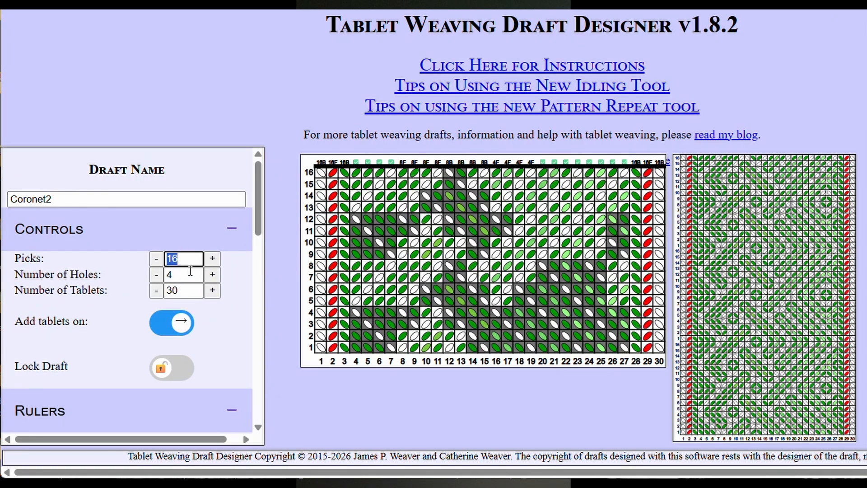
pyautogui.write('32')
pyautogui.press('Return')
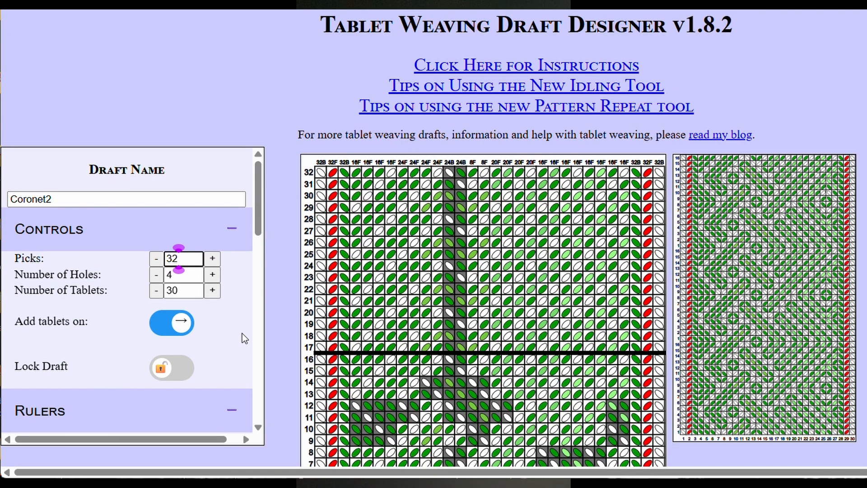
# Step: Switch tablets 12 and 13 to forward turning from pick 17 onwards
pyautogui.click(449, 347)
pyautogui.click(463, 348)
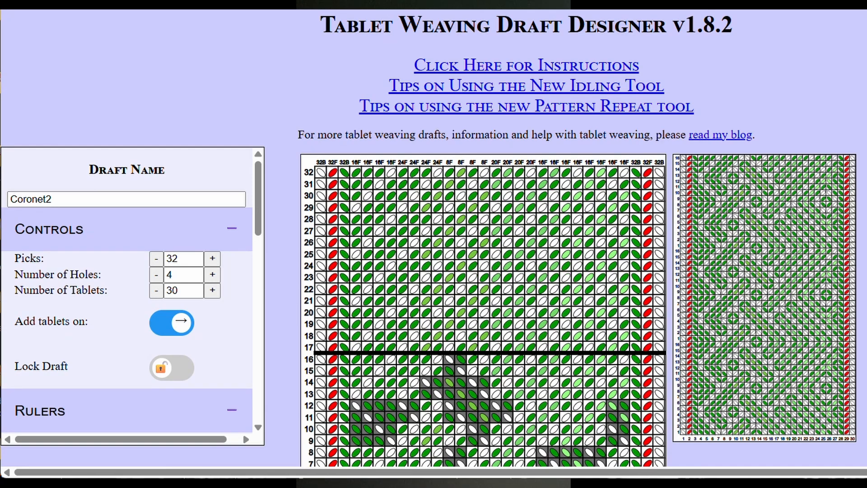
pyautogui.scroll(-3, 483, 271)
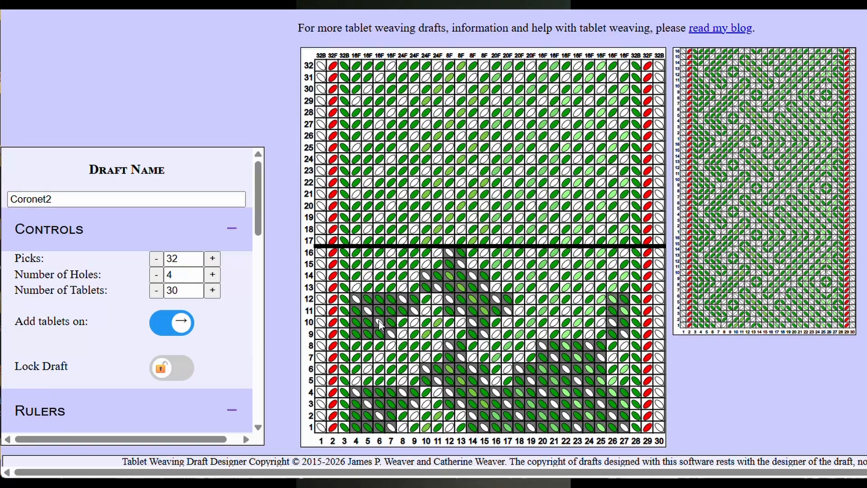
# Step: Set the pattern repeat to start at pick 17 and end at pick 32
pyautogui.moveTo(258, 199); pyautogui.dragTo(264, 302)
pyautogui.click(230, 226)
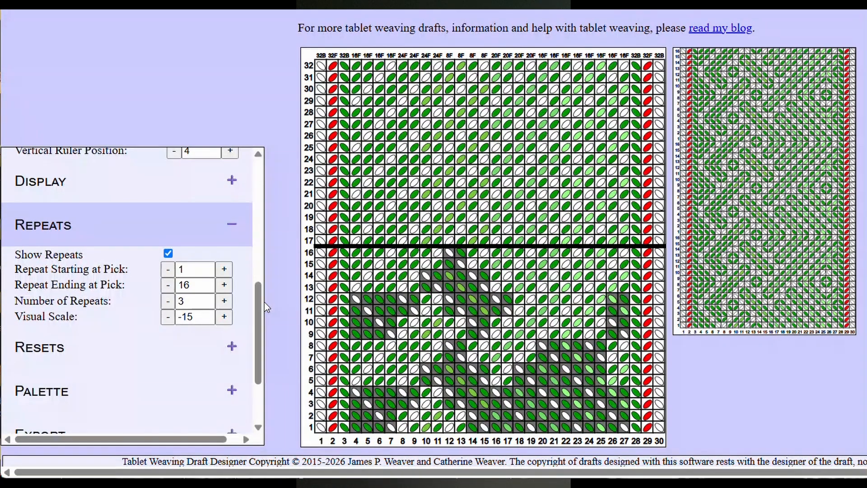
pyautogui.doubleClick(187, 285)
pyautogui.write('32')
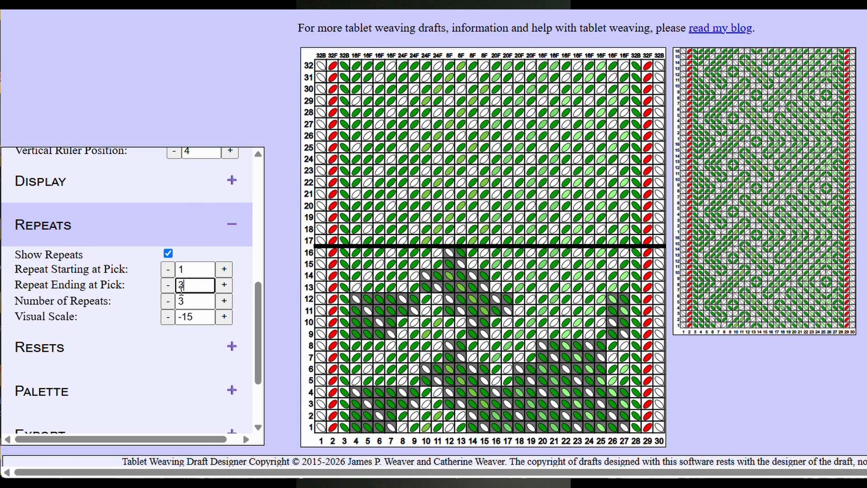
pyautogui.click(285, 287)
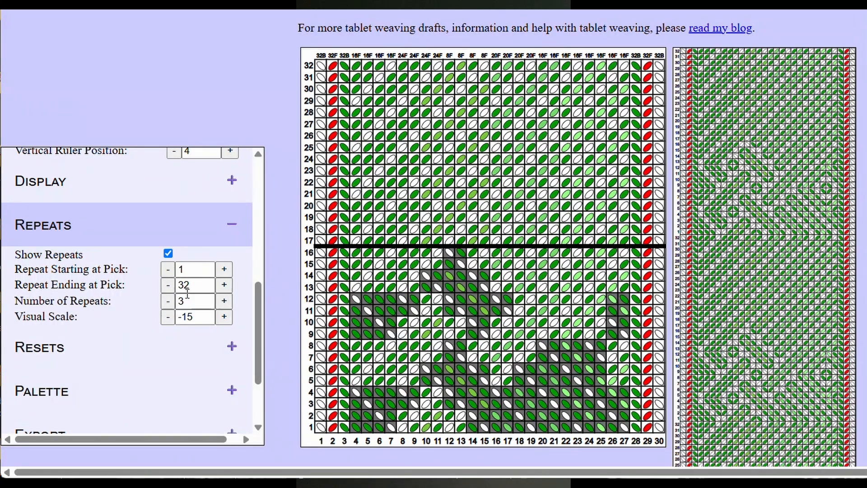
pyautogui.click(183, 269)
pyautogui.write('7')
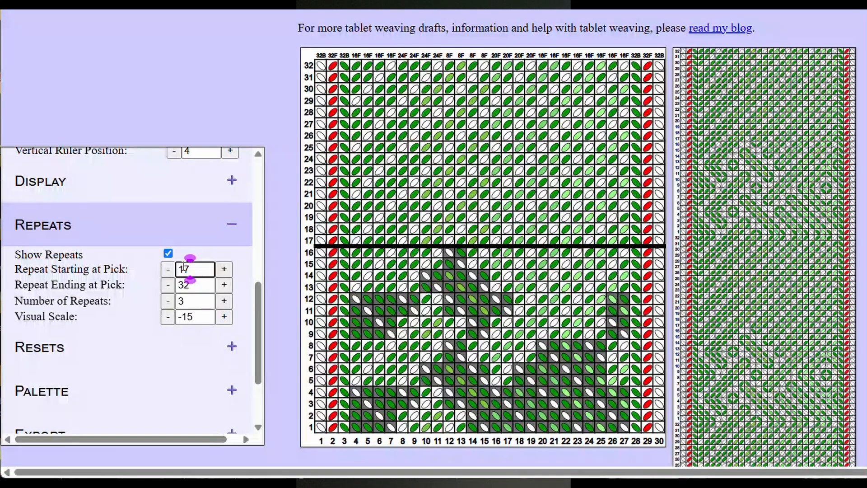
pyautogui.click(280, 266)
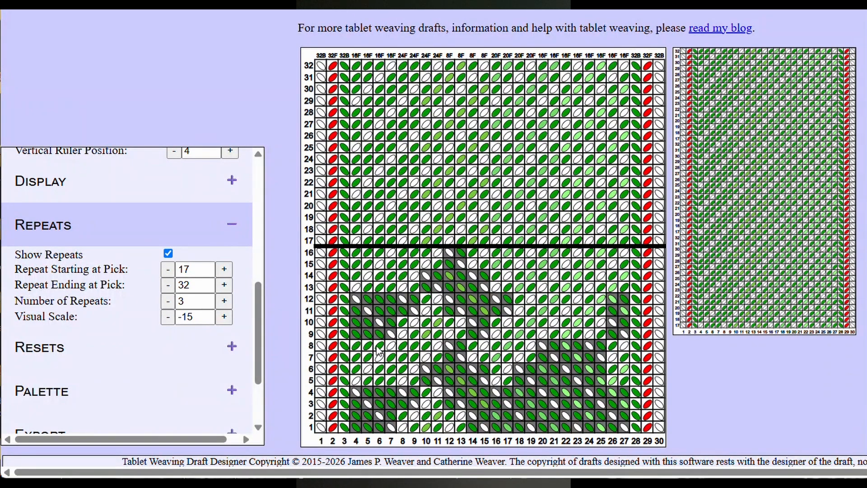
# Step: Turn tablets 4 to 7 backward for picks 17 to 20 and forward again from pick 21
pyautogui.click(356, 241)
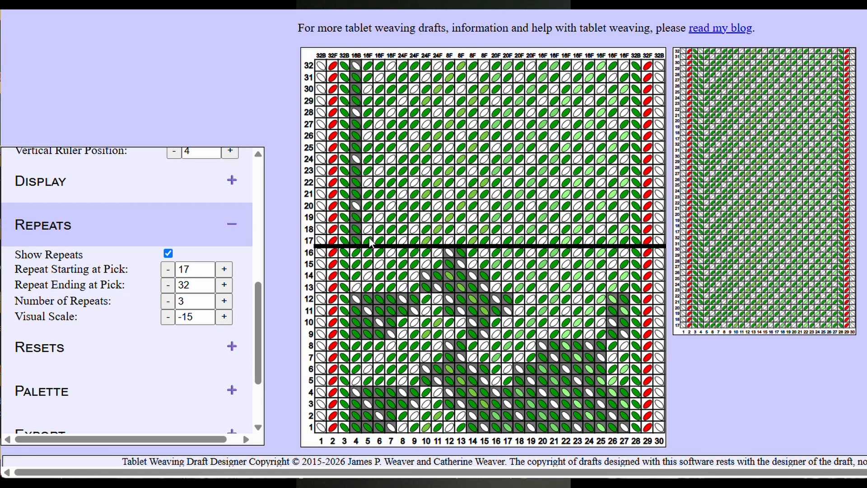
pyautogui.click(368, 241)
pyautogui.click(380, 241)
pyautogui.click(391, 241)
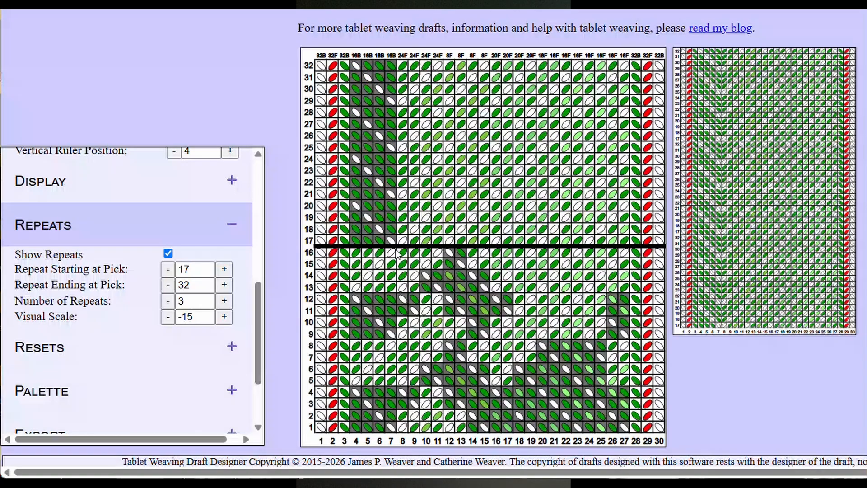
pyautogui.click(363, 193)
pyautogui.click(372, 193)
pyautogui.click(380, 193)
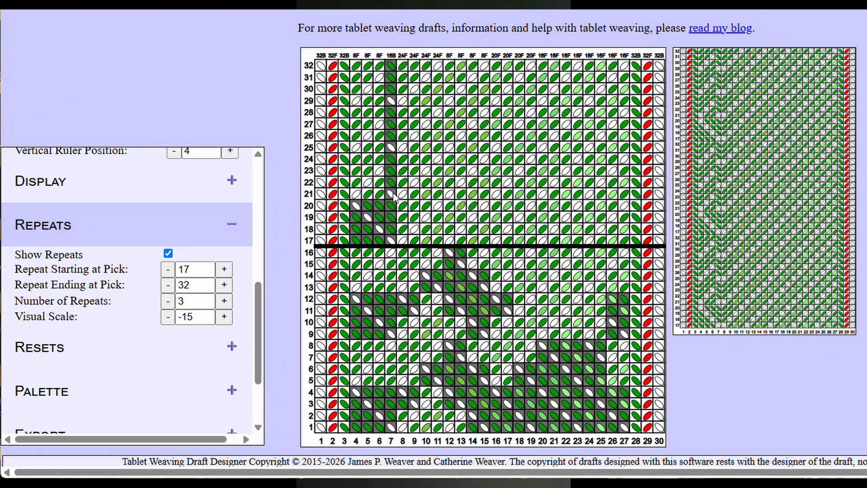
pyautogui.click(391, 193)
# Step: Turn tablets 4 to 7 backward for picks 25 to 28 and forward again from pick 29
pyautogui.click(360, 145)
pyautogui.click(368, 147)
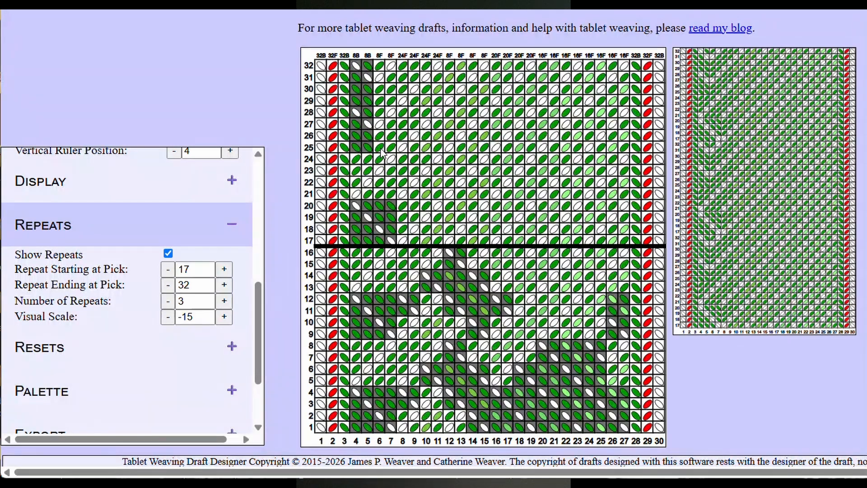
pyautogui.click(381, 148)
pyautogui.click(392, 151)
pyautogui.click(355, 100)
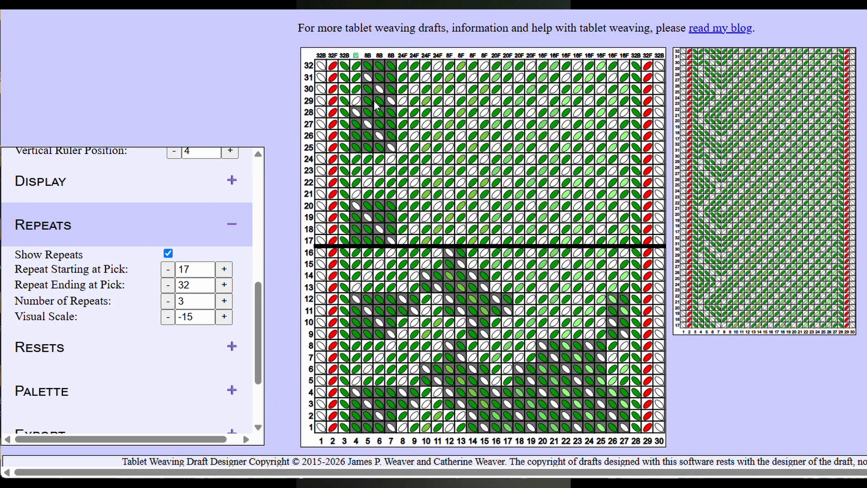
pyautogui.click(368, 100)
pyautogui.click(379, 101)
pyautogui.click(390, 113)
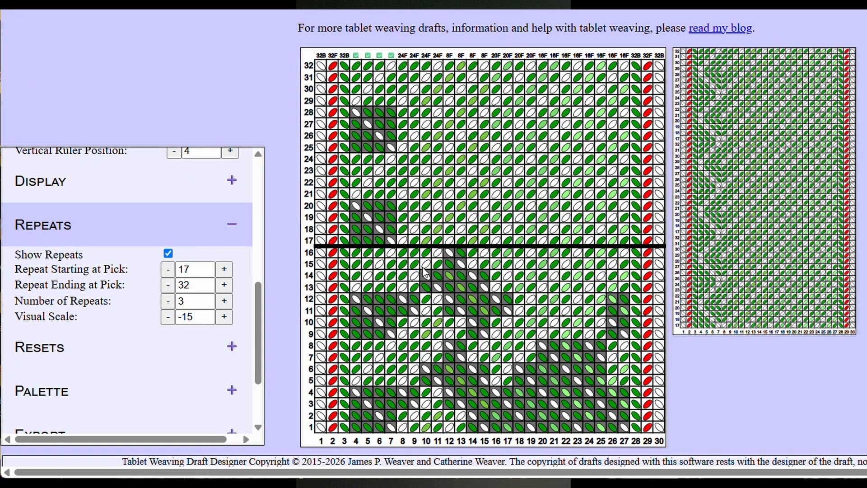
# Step: Turn tablets 8 and 9 backward for picks 17 to 20, and tablets 10 and 11 backward for picks 17 and 18
pyautogui.click(403, 240)
pyautogui.click(414, 240)
pyautogui.click(426, 239)
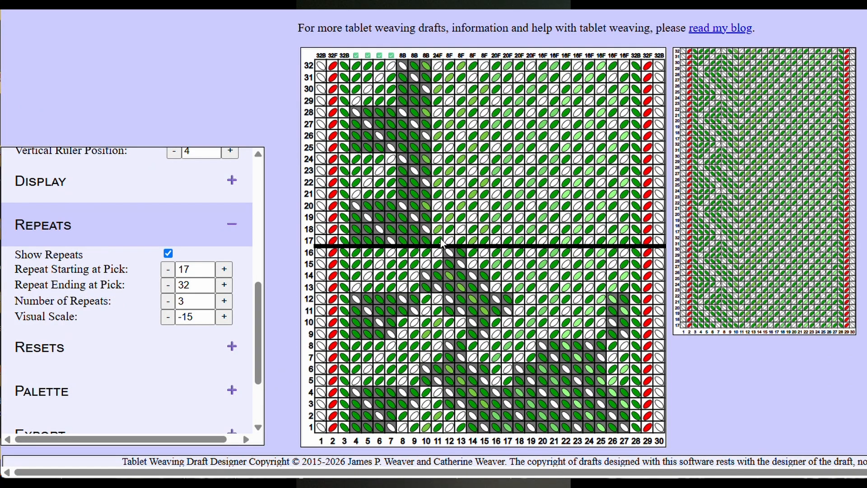
pyautogui.click(438, 240)
pyautogui.click(437, 218)
pyautogui.click(426, 225)
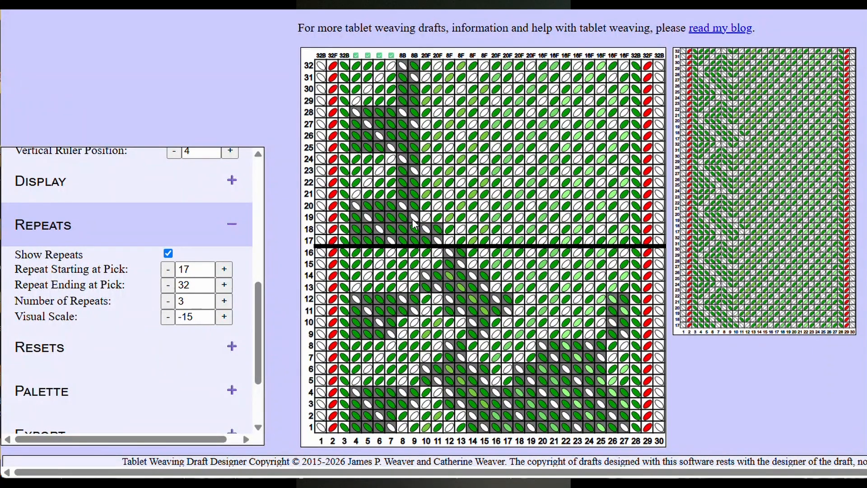
pyautogui.click(414, 198)
pyautogui.click(402, 198)
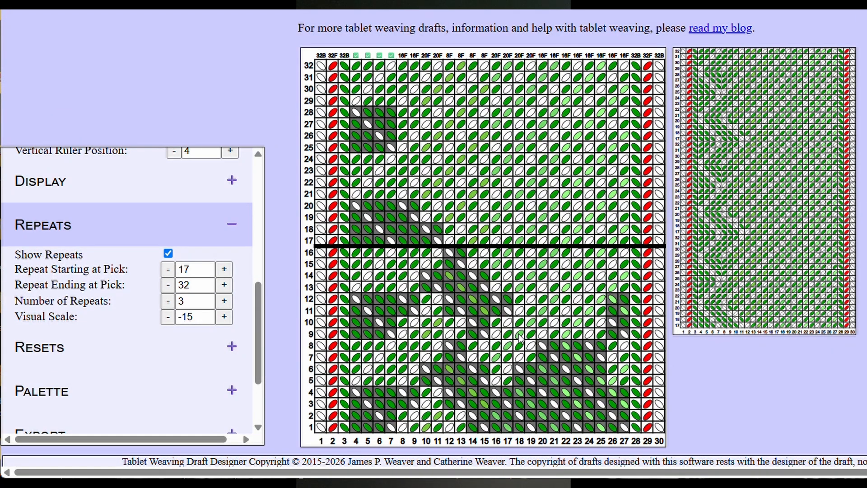
# Step: Turn tablets 14 and 15 backward for picks 17 and 18 only
pyautogui.click(474, 240)
pyautogui.click(485, 239)
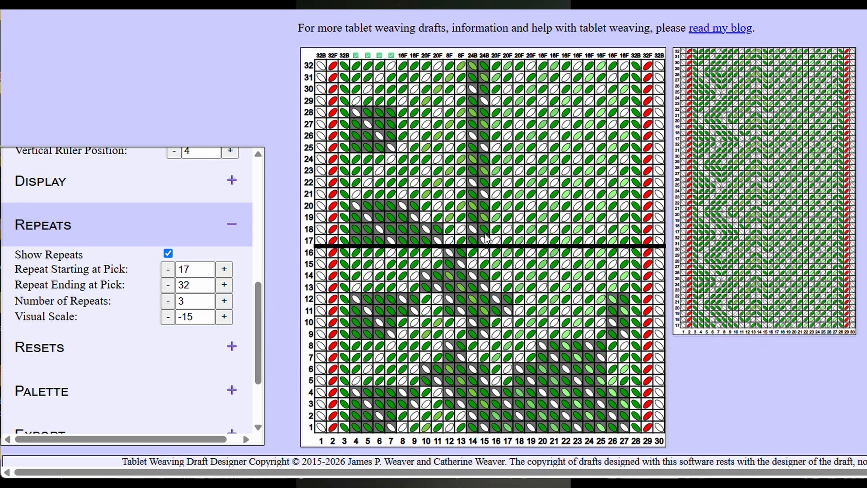
pyautogui.click(473, 216)
pyautogui.click(486, 222)
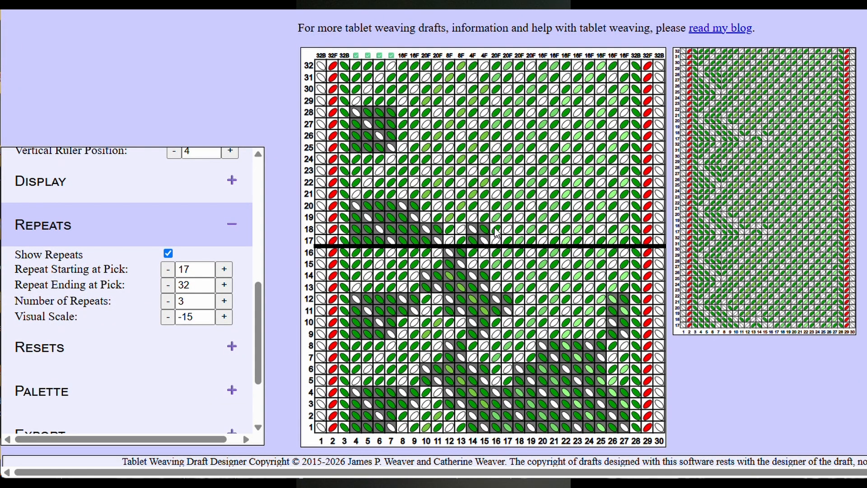
# Step: Start a stepped backward-turning diagonal: tablets 10 and 11 from pick 21, 12 and 13 from pick 23, 14 and 15 from pick 25
pyautogui.click(426, 195)
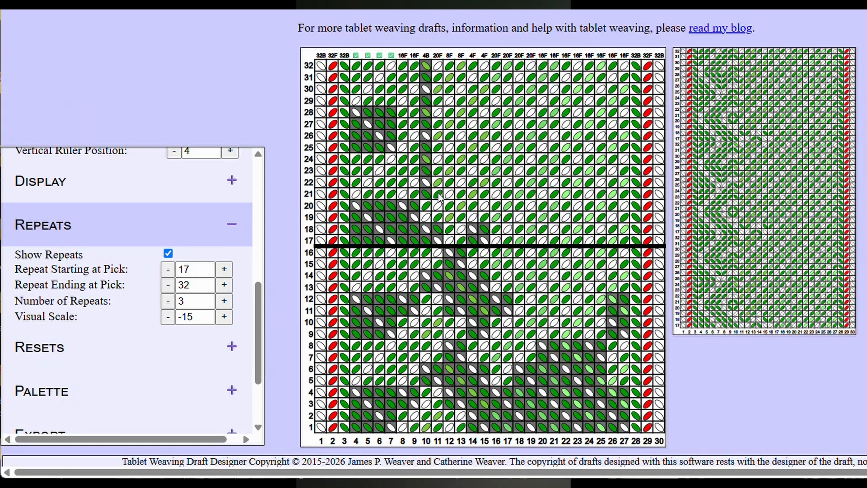
pyautogui.click(439, 198)
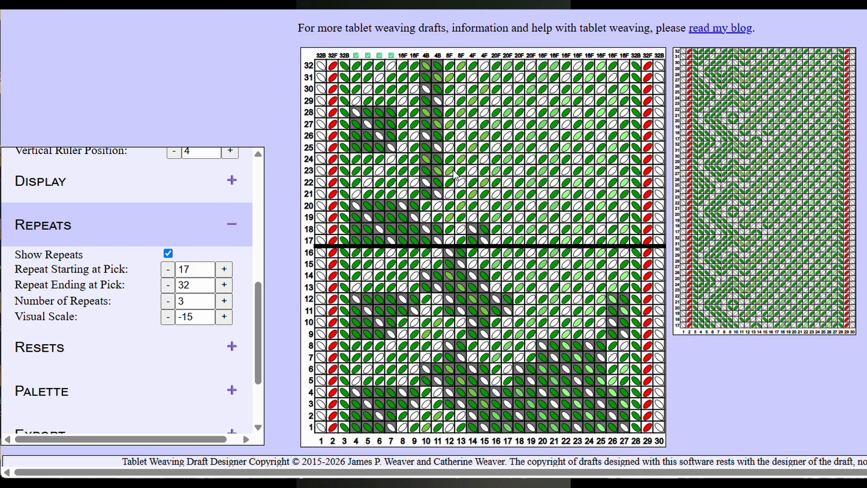
pyautogui.click(453, 172)
pyautogui.click(465, 174)
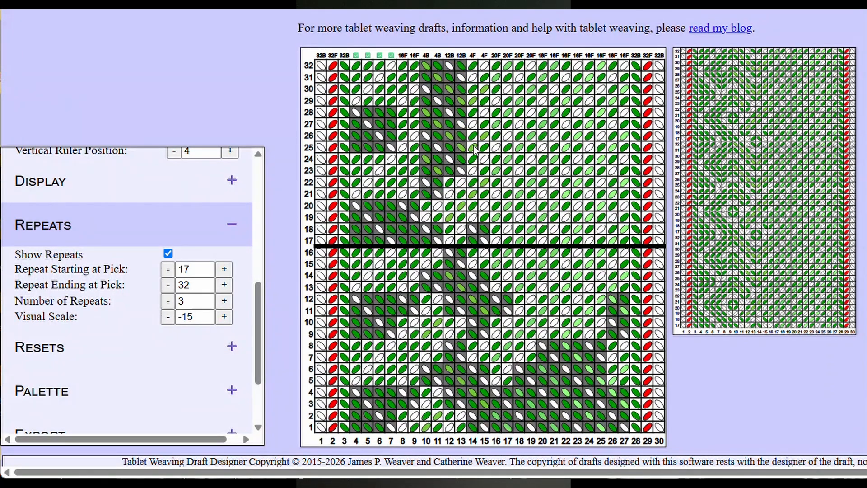
pyautogui.click(474, 149)
pyautogui.click(486, 152)
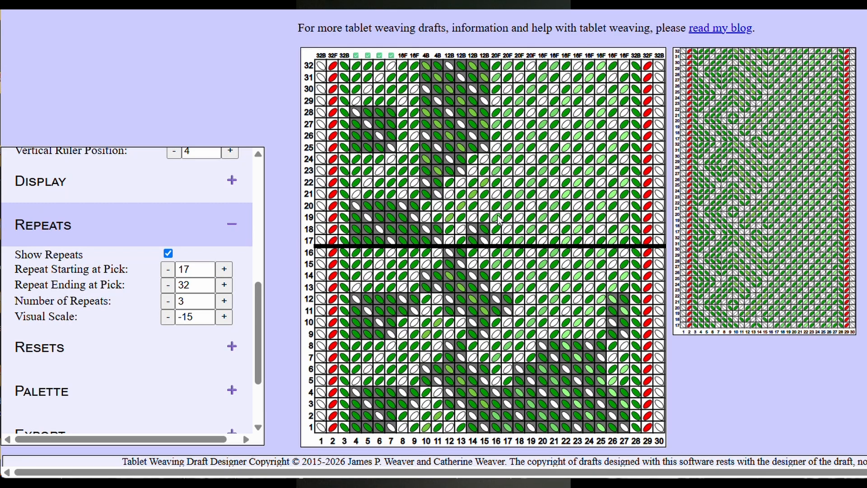
# Step: Turn tablets 16 and 17 backward for picks 17 to 20 and forward again from pick 21
pyautogui.click(497, 241)
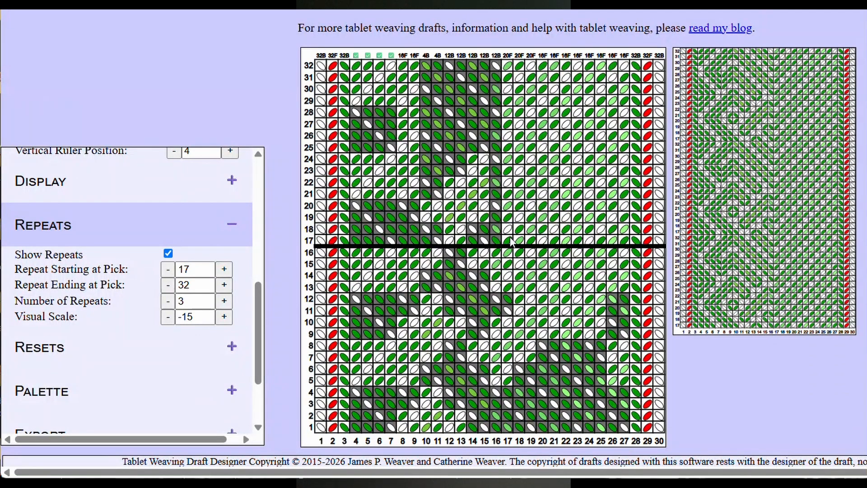
pyautogui.click(509, 238)
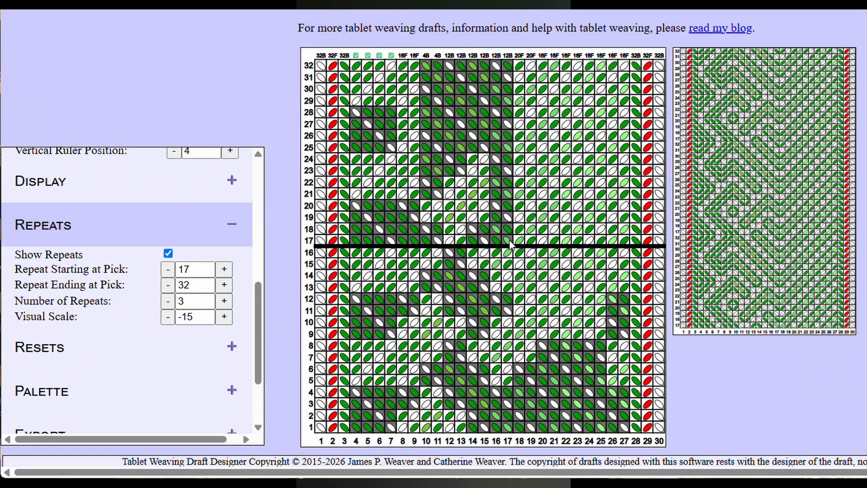
pyautogui.click(497, 194)
pyautogui.click(508, 195)
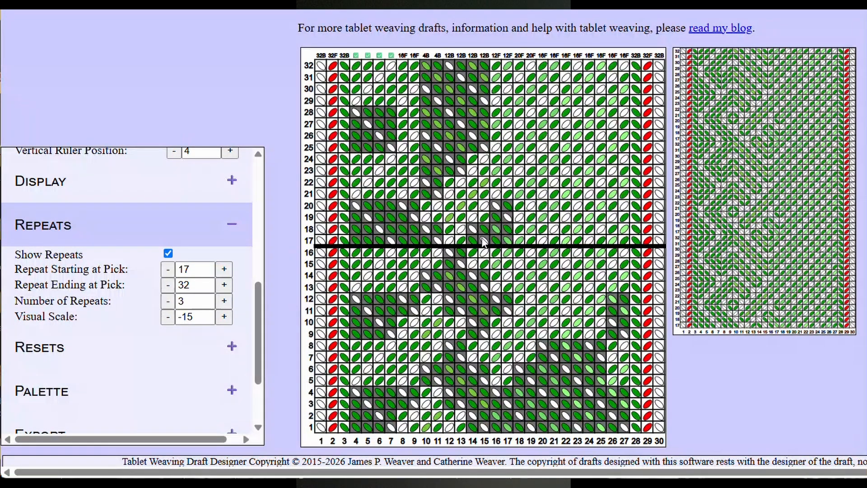
# Step: Switch tablets 18 to 27 to backward turning from pick 17 onwards
pyautogui.click(521, 240)
pyautogui.click(534, 239)
pyautogui.click(545, 240)
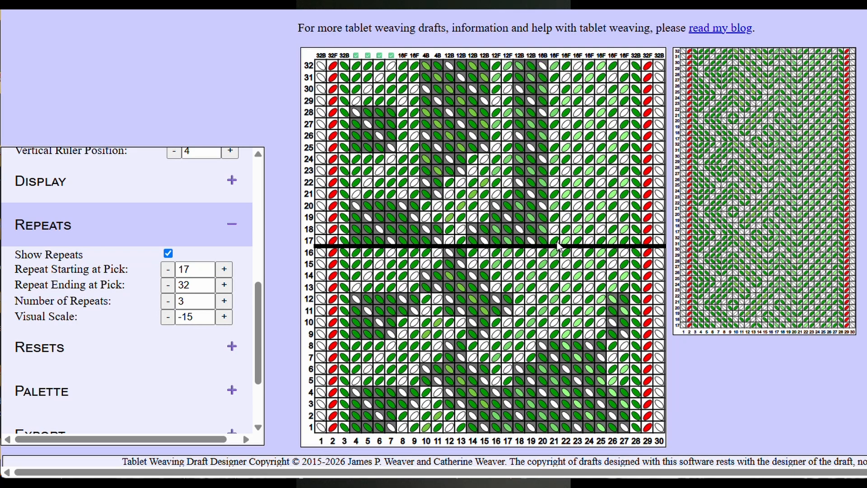
pyautogui.click(555, 240)
pyautogui.click(566, 241)
pyautogui.click(577, 241)
pyautogui.click(589, 241)
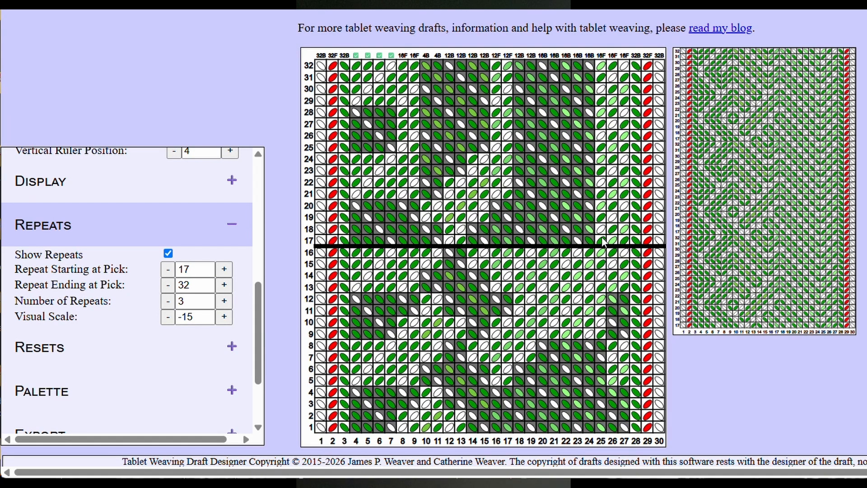
pyautogui.click(601, 240)
pyautogui.click(613, 241)
pyautogui.click(626, 244)
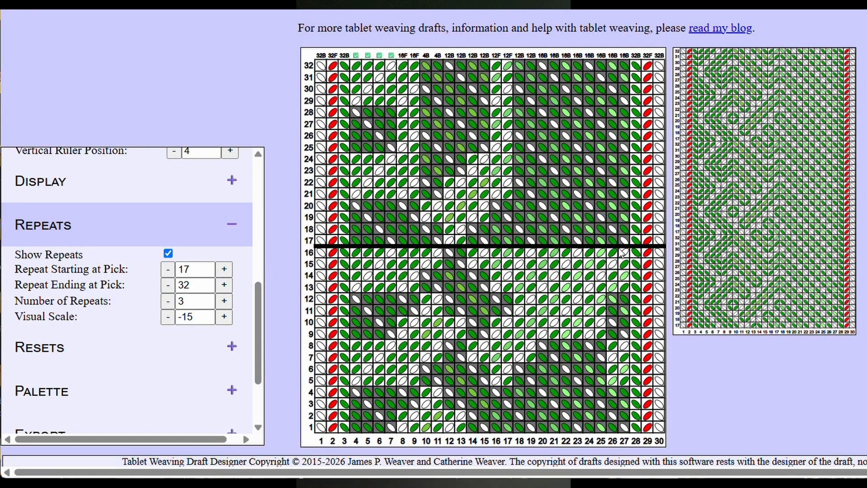
# Step: Turn tablets 16 and 17 backward from pick 23; turn tablets 26 and 27 forward from pick 21, backward from 25 and forward from 29
pyautogui.click(509, 170)
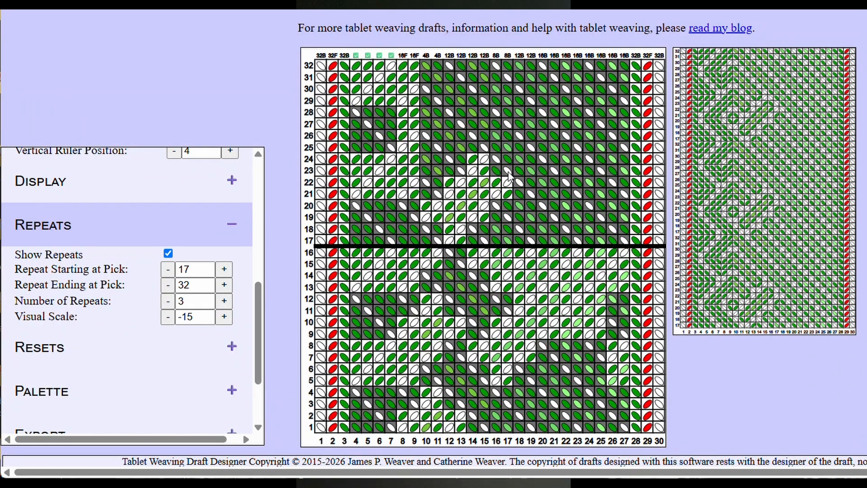
pyautogui.click(449, 277)
pyautogui.click(625, 194)
pyautogui.click(615, 198)
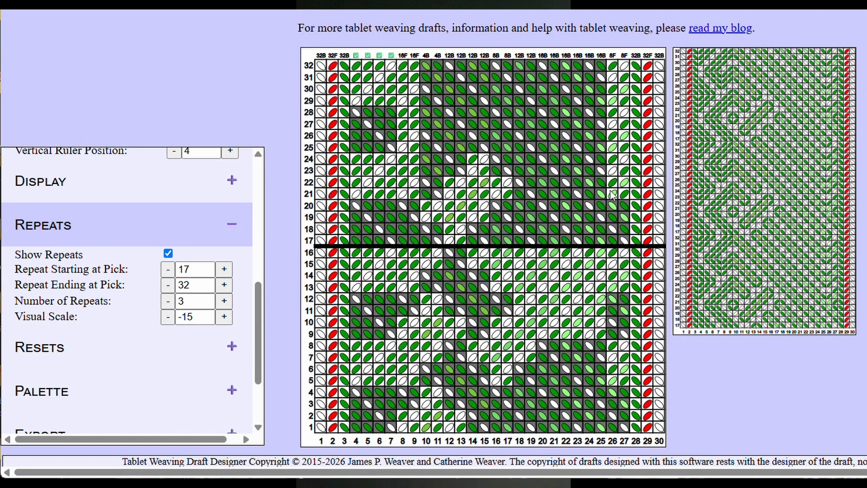
pyautogui.click(614, 153)
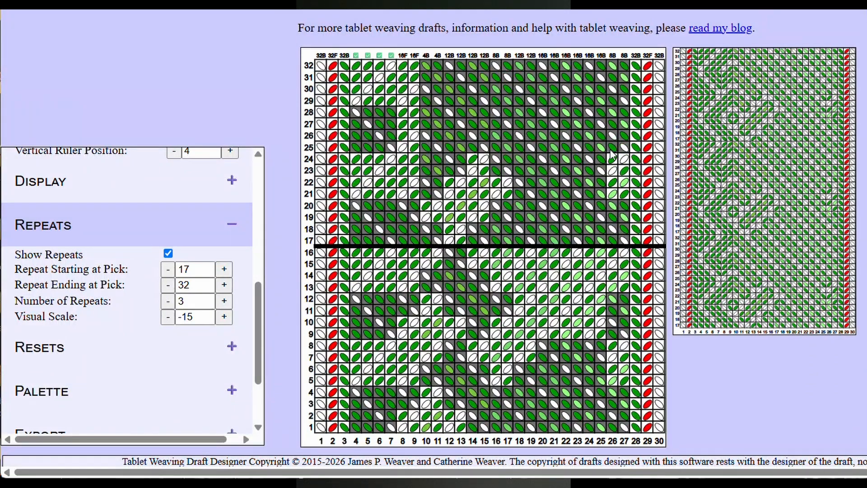
pyautogui.click(622, 101)
pyautogui.click(614, 105)
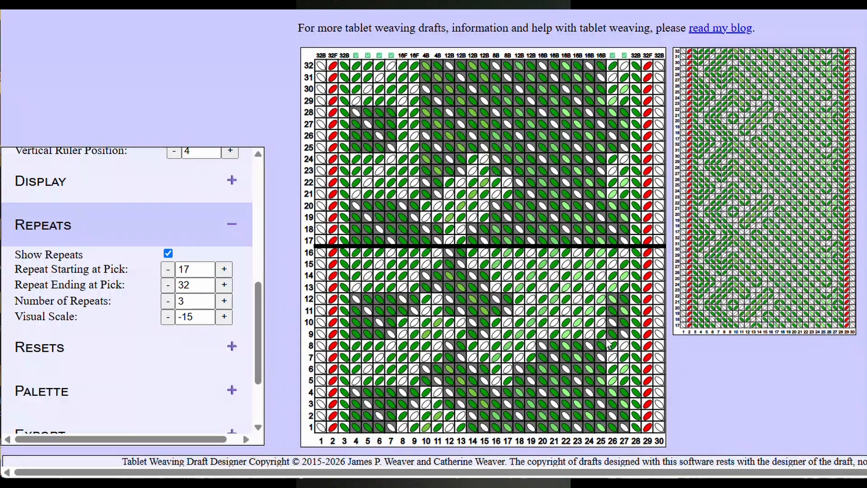
# Step: Switch tablets 20 to 25 to forward turning from pick 25 onwards
pyautogui.click(600, 149)
pyautogui.click(590, 149)
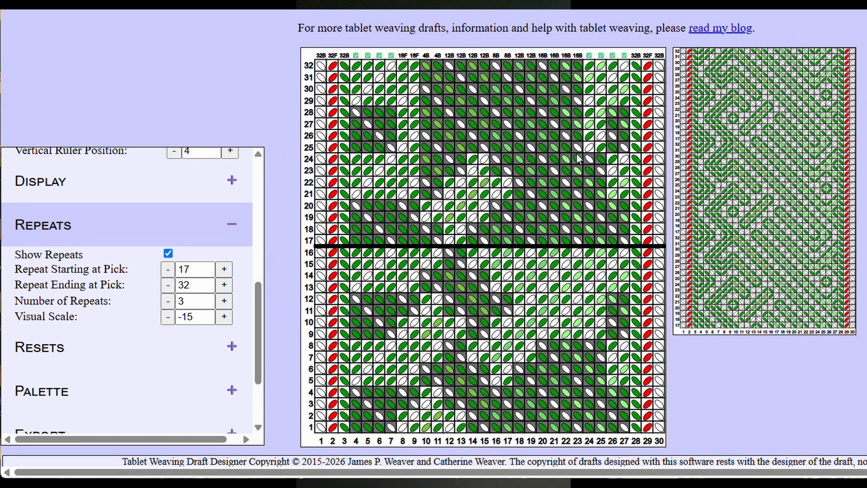
pyautogui.click(577, 150)
pyautogui.click(563, 150)
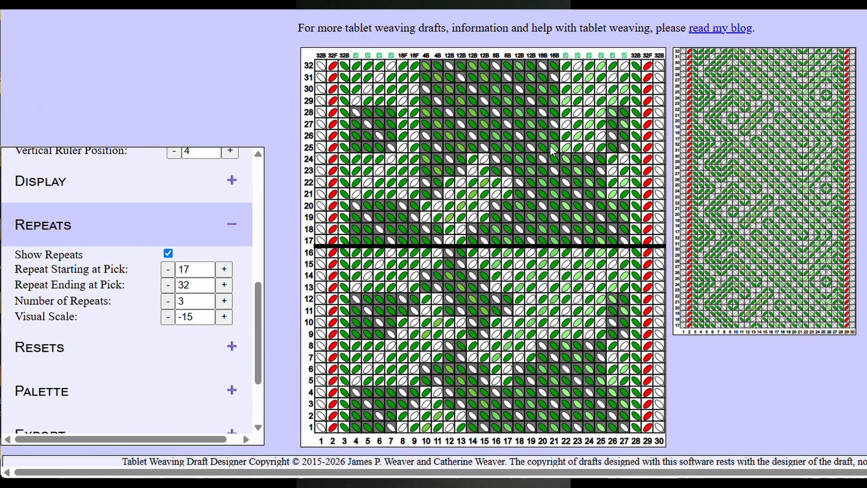
pyautogui.click(553, 151)
pyautogui.click(542, 153)
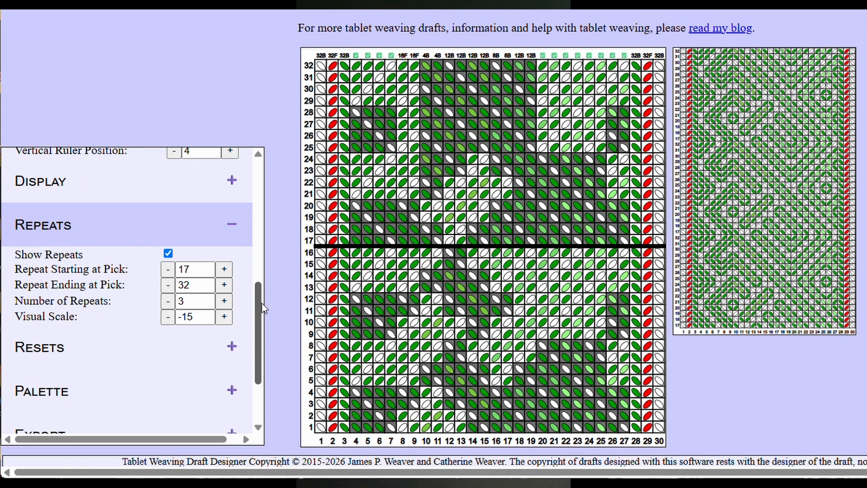
# Step: Set the Backwards Turn Saturation in the display settings to 0 to remove the grey shading from the draft
pyautogui.scroll(-3, 258, 298)
pyautogui.scroll(5, 255, 284)
pyautogui.scroll(2, 253, 257)
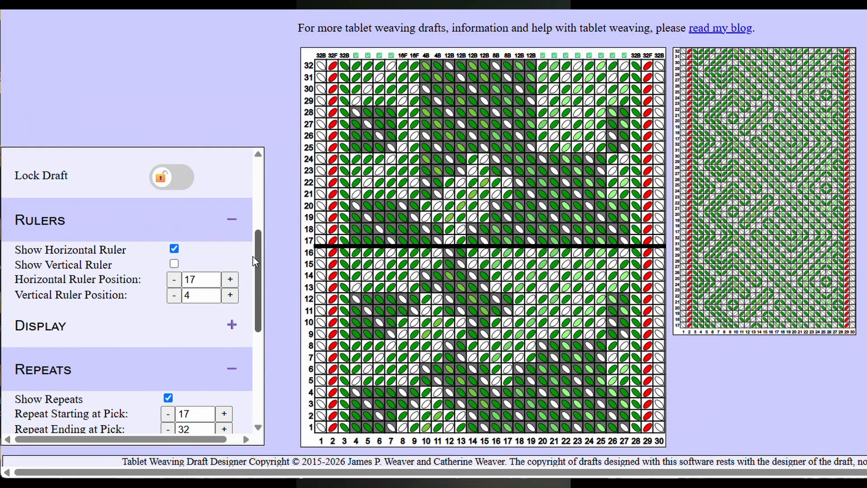
pyautogui.scroll(-2, 249, 276)
pyautogui.click(232, 278)
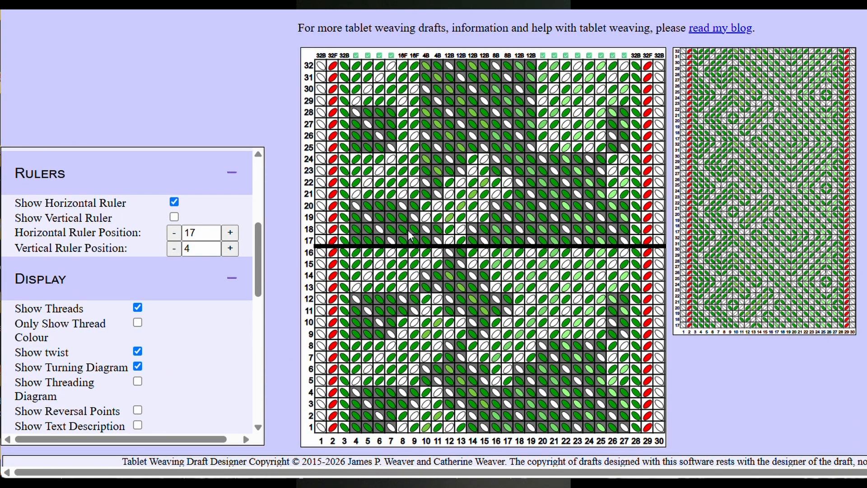
pyautogui.scroll(-4, 260, 247)
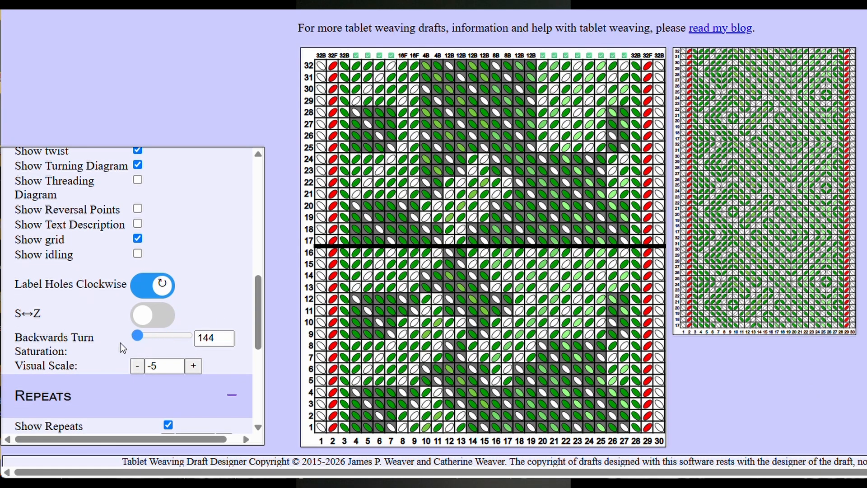
pyautogui.click(137, 336)
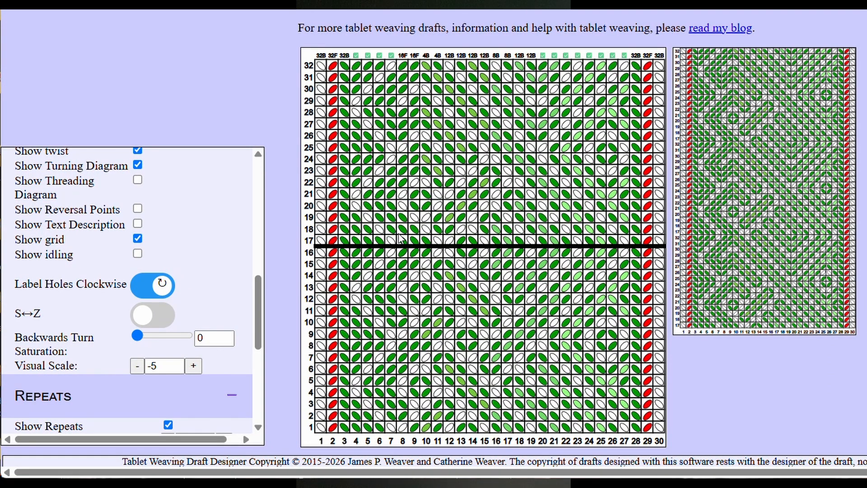
# Step: Turn tablets 8 and 9 backward from pick 23, tablets 12 and 13 forward from pick 25, and tablets 10 and 11 forward from pick 27
pyautogui.click(414, 176)
pyautogui.click(407, 177)
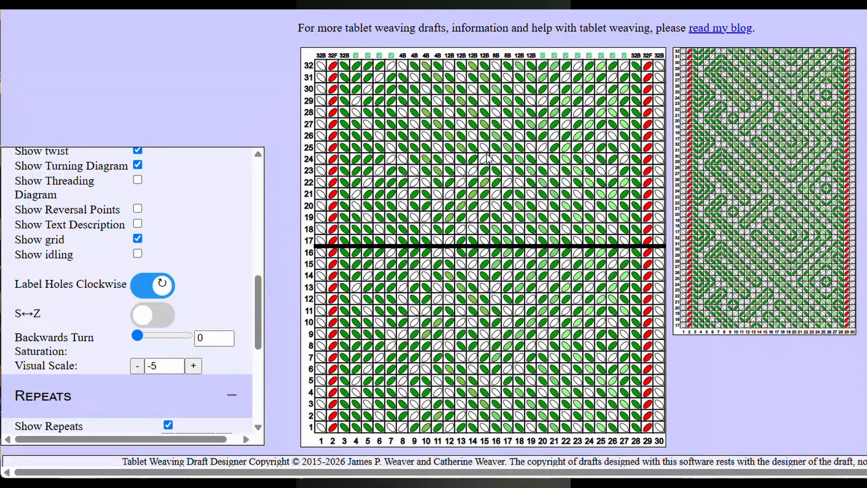
pyautogui.click(459, 150)
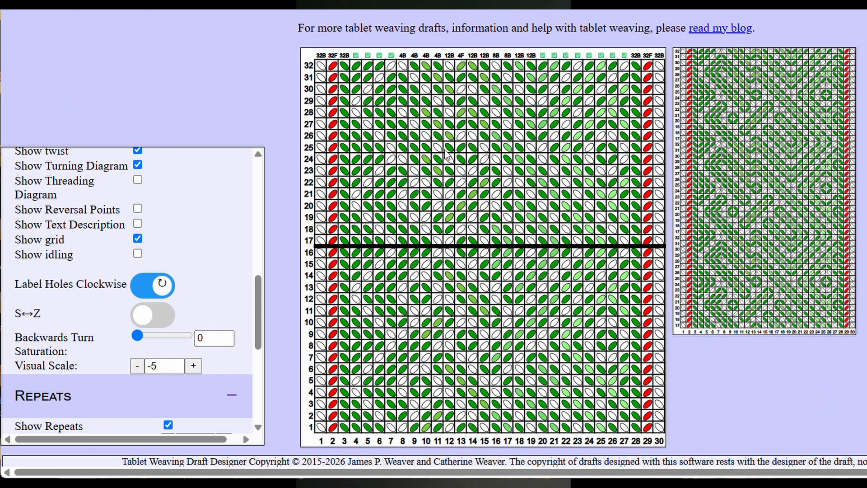
pyautogui.click(451, 150)
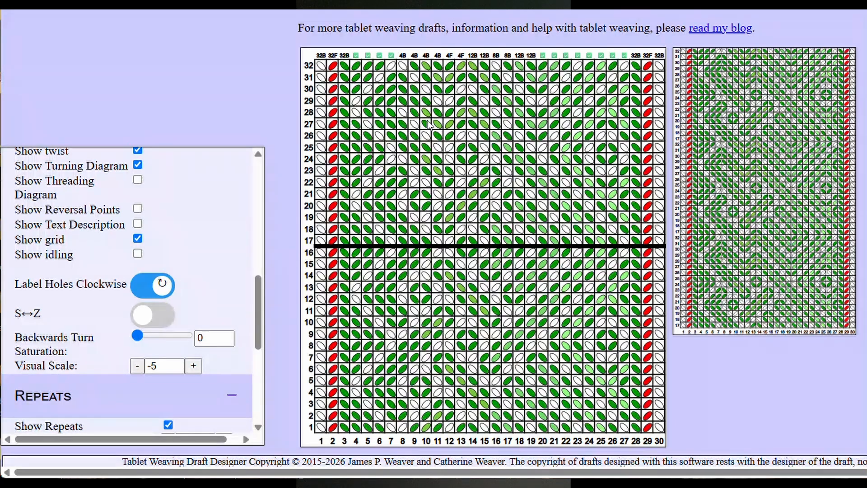
pyautogui.click(436, 123)
pyautogui.click(426, 125)
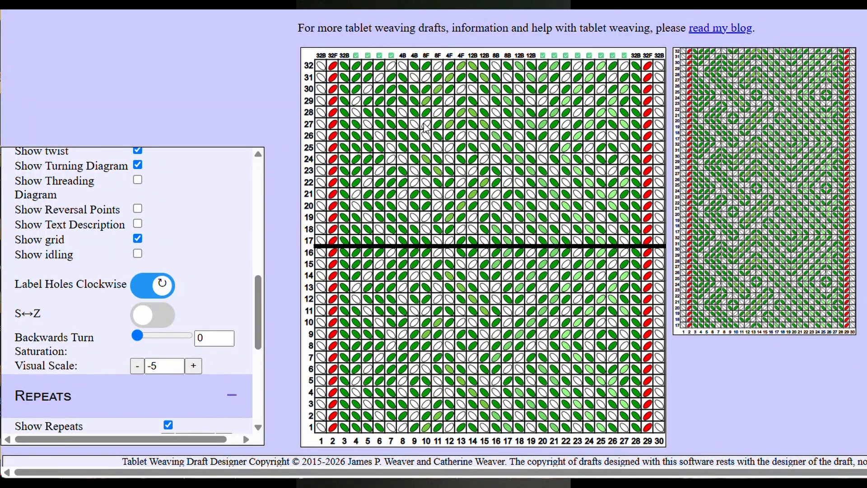
# Step: From pick 29, turn tablets 8 and 9 forward and tablets 10 and 11 backward
pyautogui.click(403, 100)
pyautogui.click(416, 101)
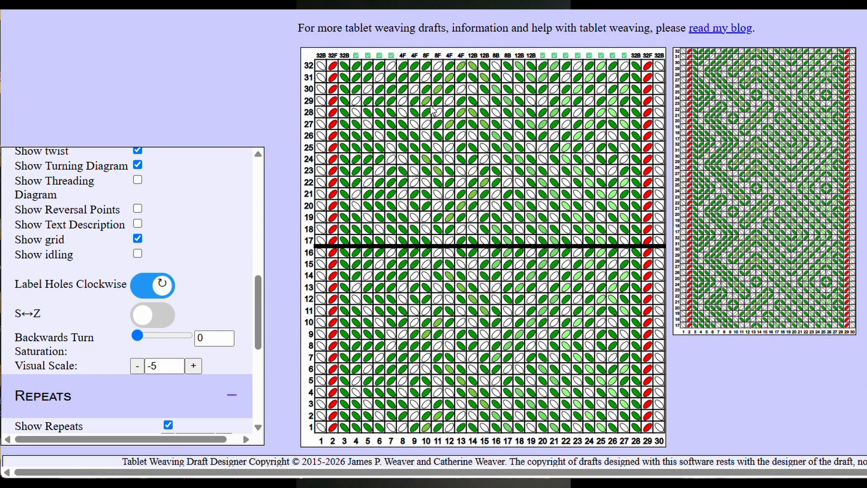
pyautogui.click(427, 100)
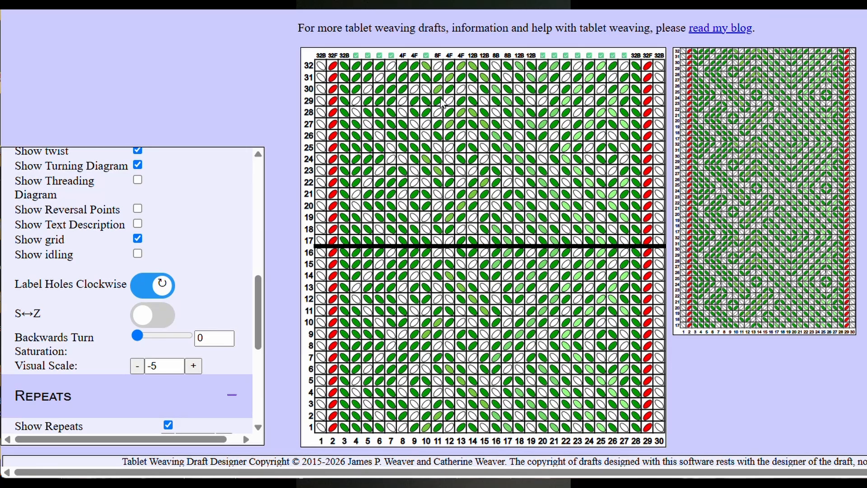
pyautogui.click(439, 102)
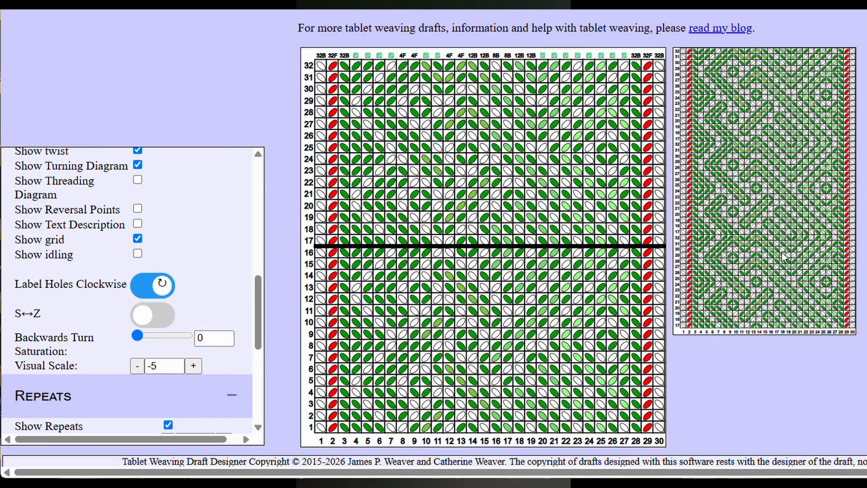
# Step: Turn tablets 8, 9, 12 and 13 backward for the last two picks, 31 and 32
pyautogui.click(413, 83)
pyautogui.click(400, 84)
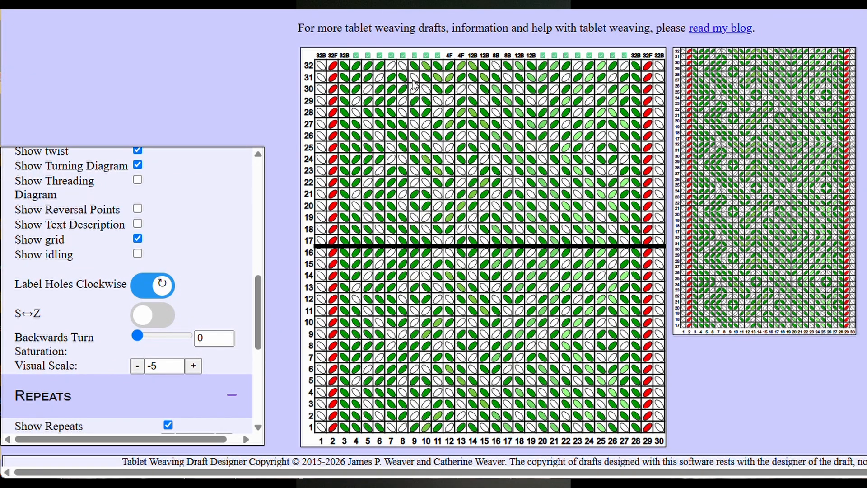
pyautogui.click(460, 83)
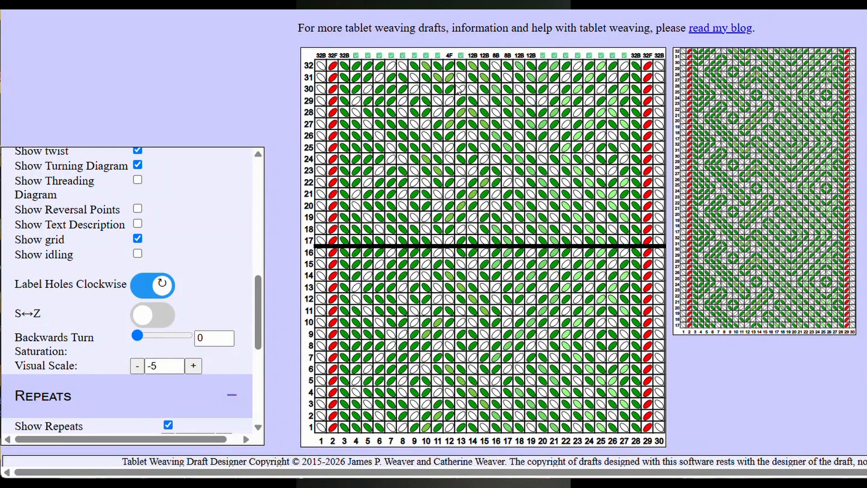
pyautogui.click(450, 88)
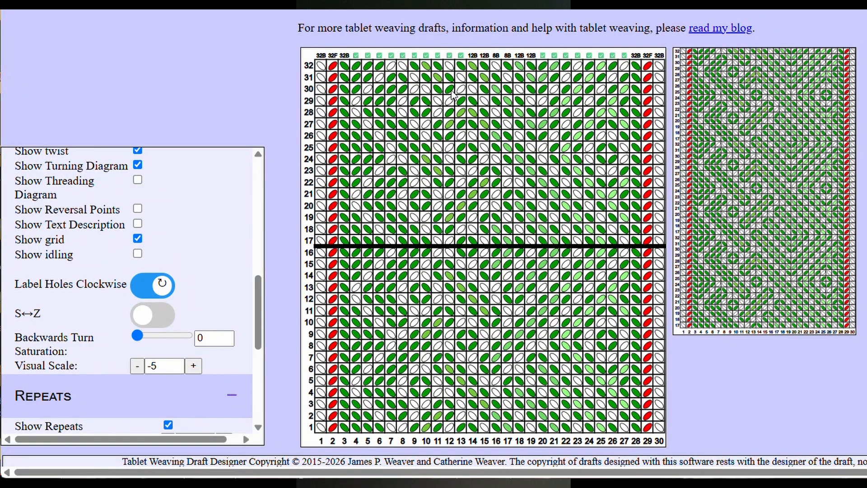
# Step: Turn tablets 14, 15, 18 and 19 forward from pick 27, and tablets 16 and 17 forward from pick 29
pyautogui.click(473, 127)
pyautogui.click(486, 133)
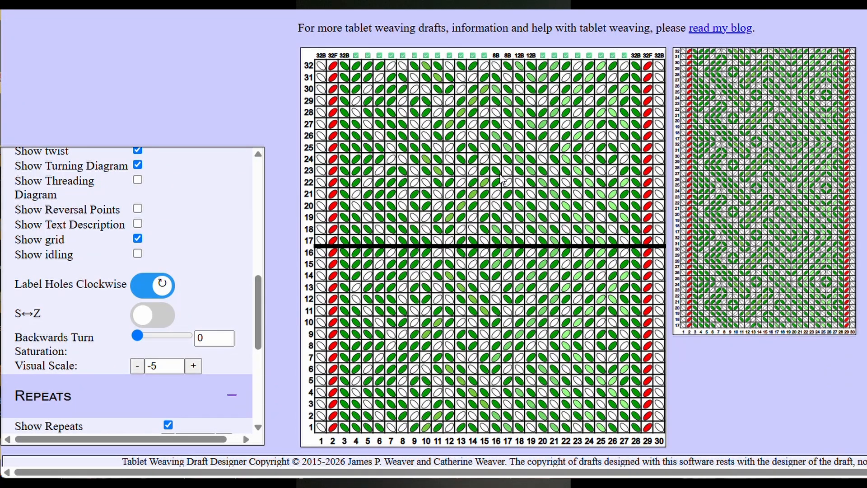
pyautogui.click(529, 123)
pyautogui.click(517, 127)
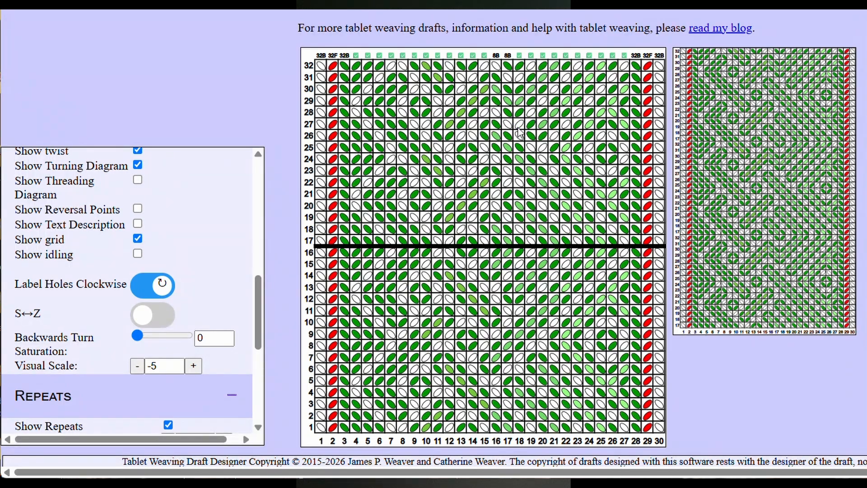
pyautogui.click(496, 102)
pyautogui.click(506, 108)
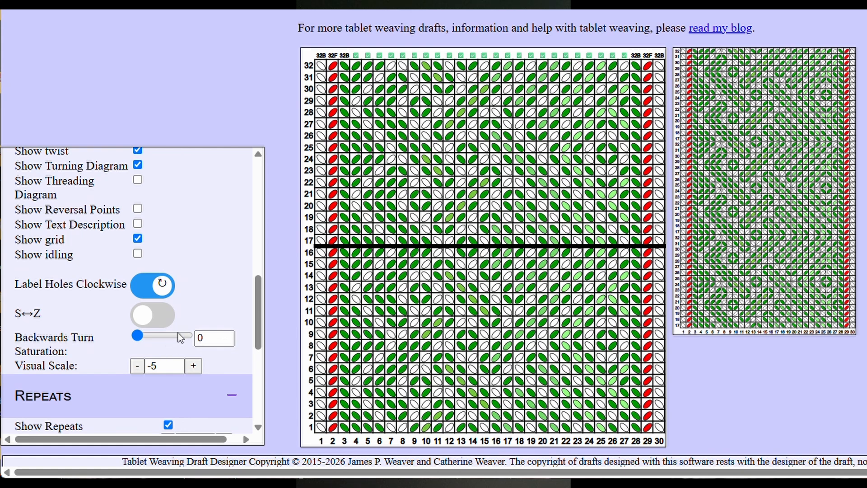
# Step: Set the Backwards Turn Saturation to 144 to shade the backward turns grey
pyautogui.click(211, 338)
pyautogui.press('BackSpace')
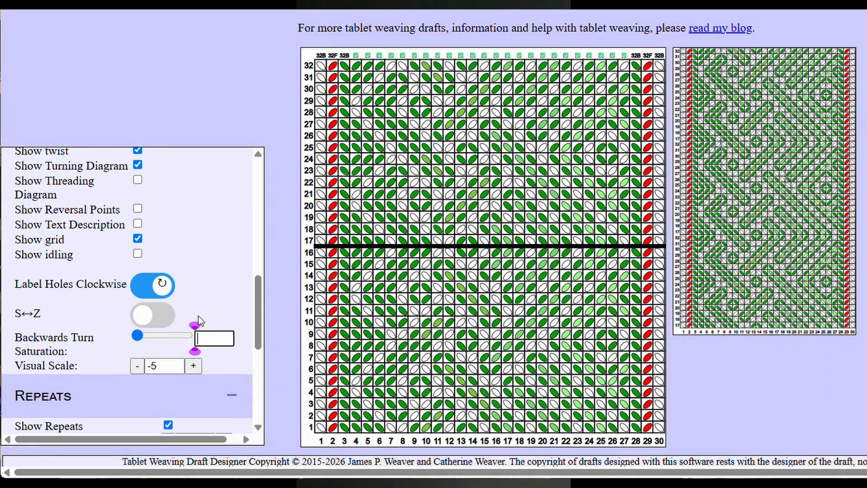
pyautogui.write('144')
pyautogui.click(273, 326)
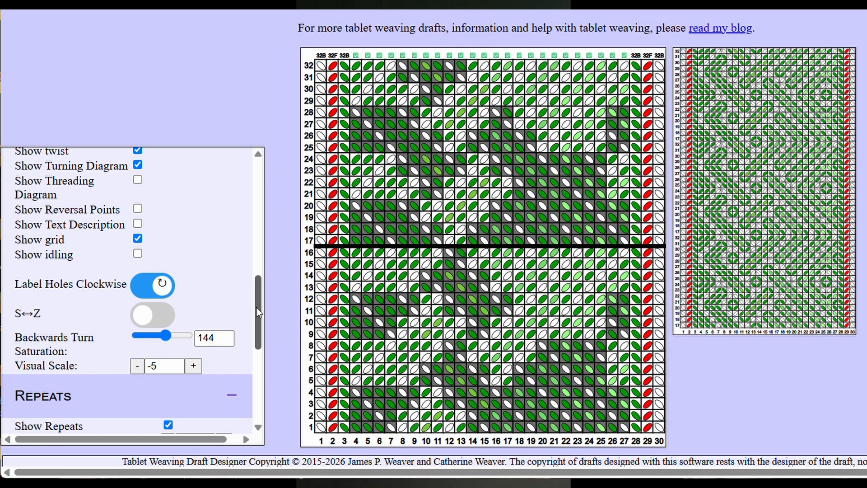
# Step: Set the repeat to start at pick 1 and examine the full repeated pattern in the preview
pyautogui.moveTo(256, 308); pyautogui.dragTo(267, 342)
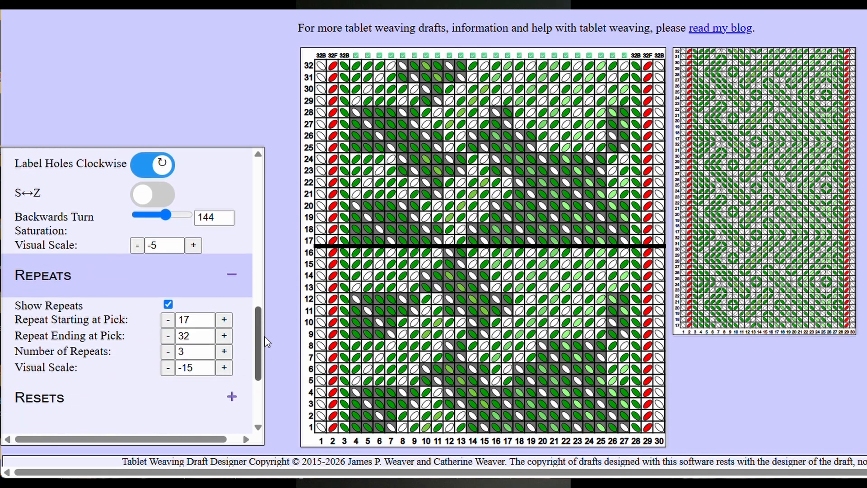
pyautogui.doubleClick(178, 315)
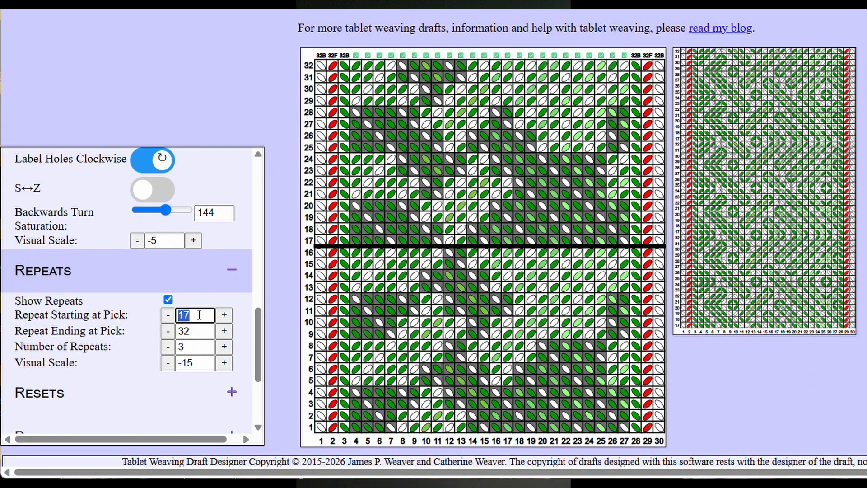
pyautogui.click(196, 316)
pyautogui.press('BackSpace')
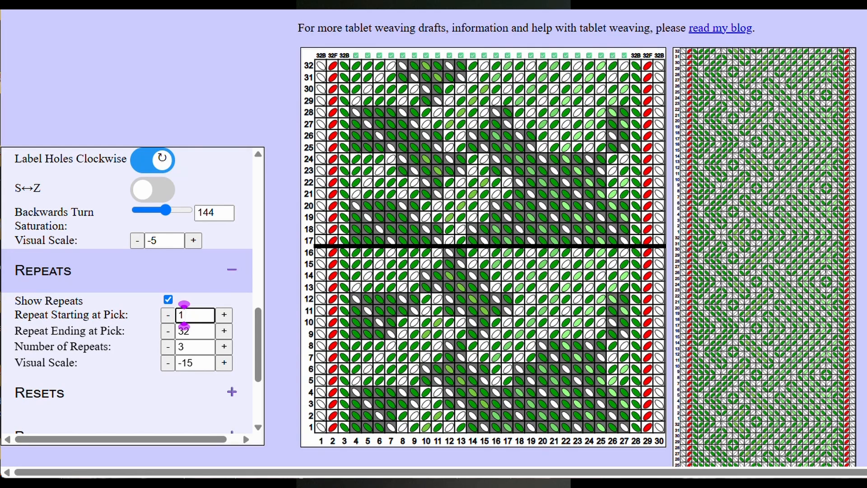
pyautogui.scroll(-4, 483, 226)
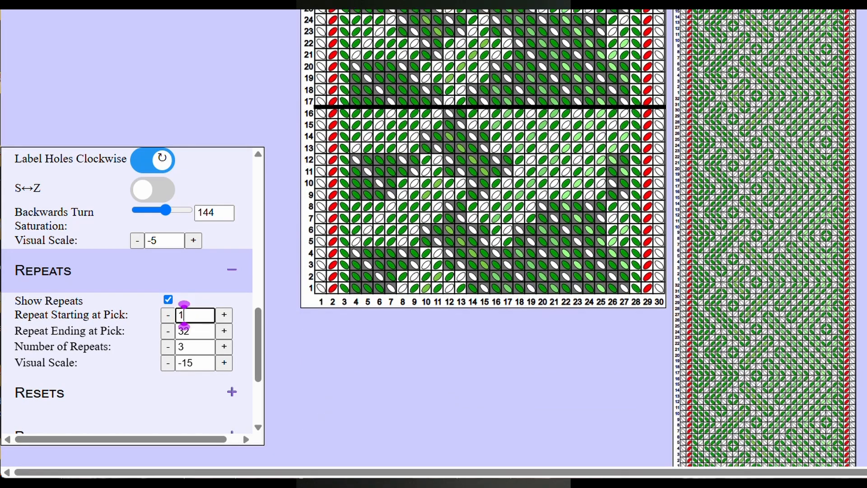
pyautogui.scroll(1, 755, 289)
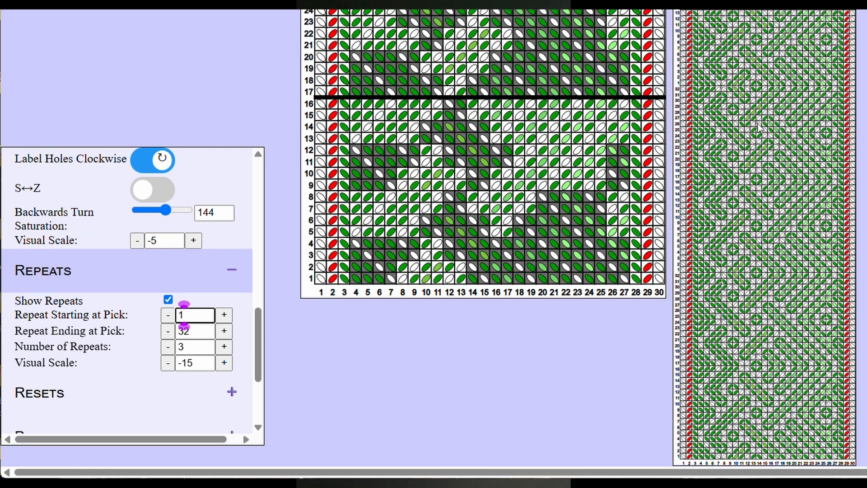
pyautogui.scroll(1, 578, 238)
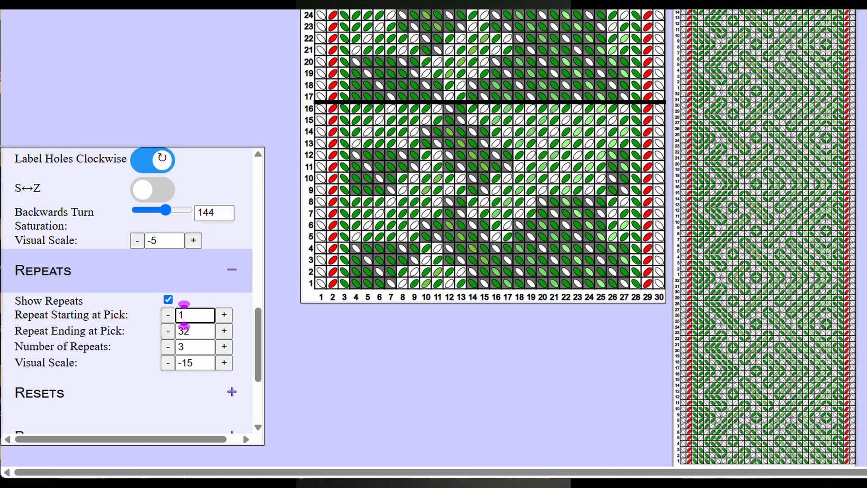
pyautogui.scroll(3, 578, 238)
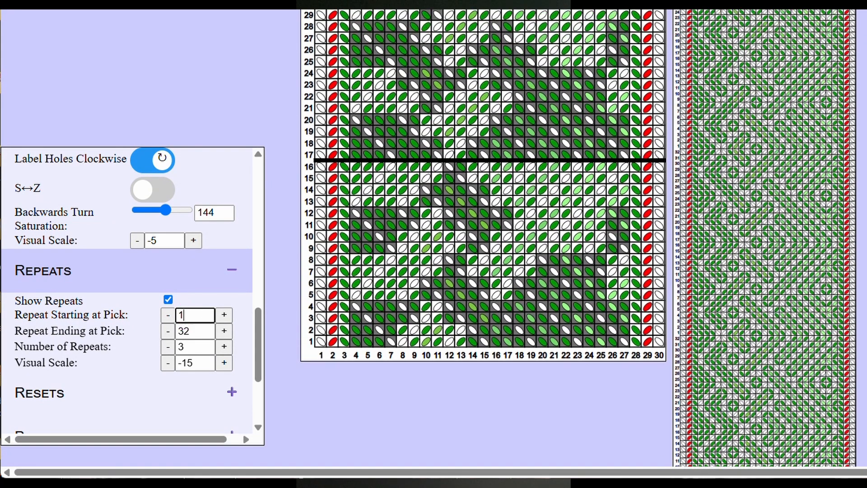
pyautogui.scroll(-1, 579, 238)
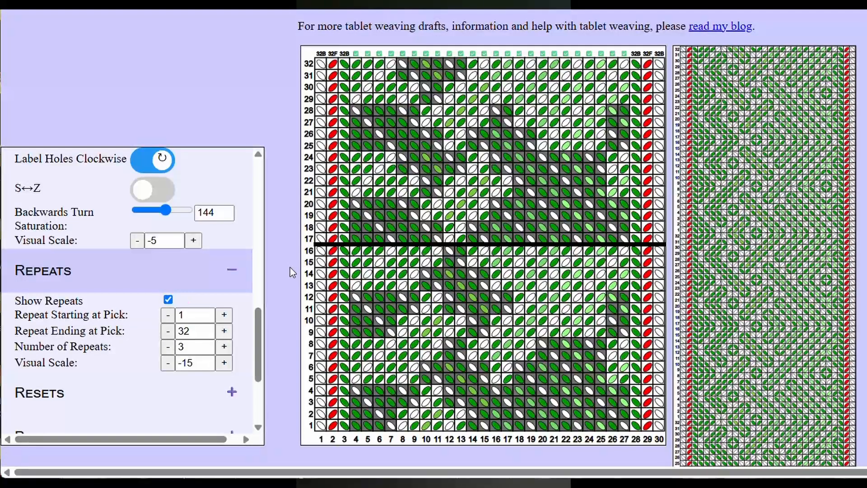
# Step: Open the export options for the draft and its repeat
pyautogui.moveTo(256, 333); pyautogui.dragTo(259, 389)
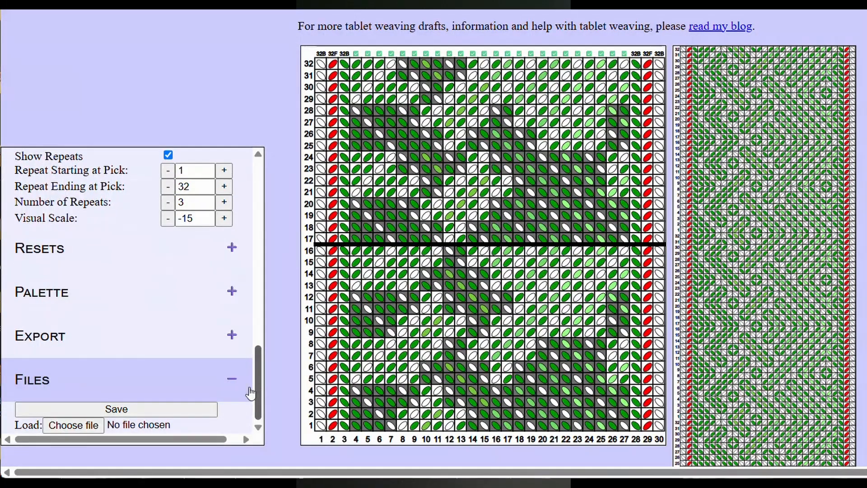
pyautogui.click(231, 337)
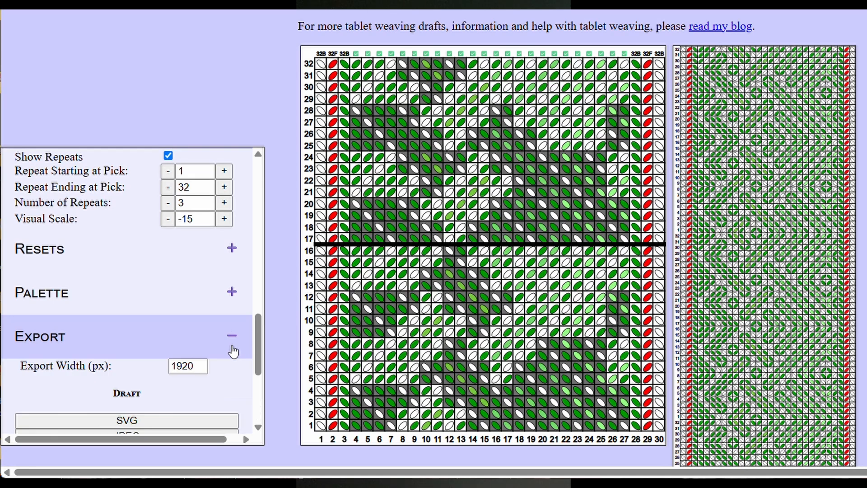
pyautogui.moveTo(261, 339); pyautogui.dragTo(263, 377)
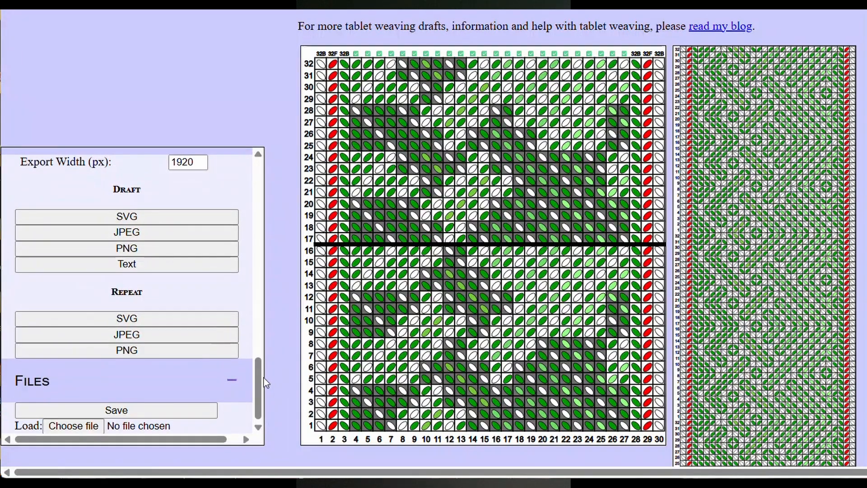